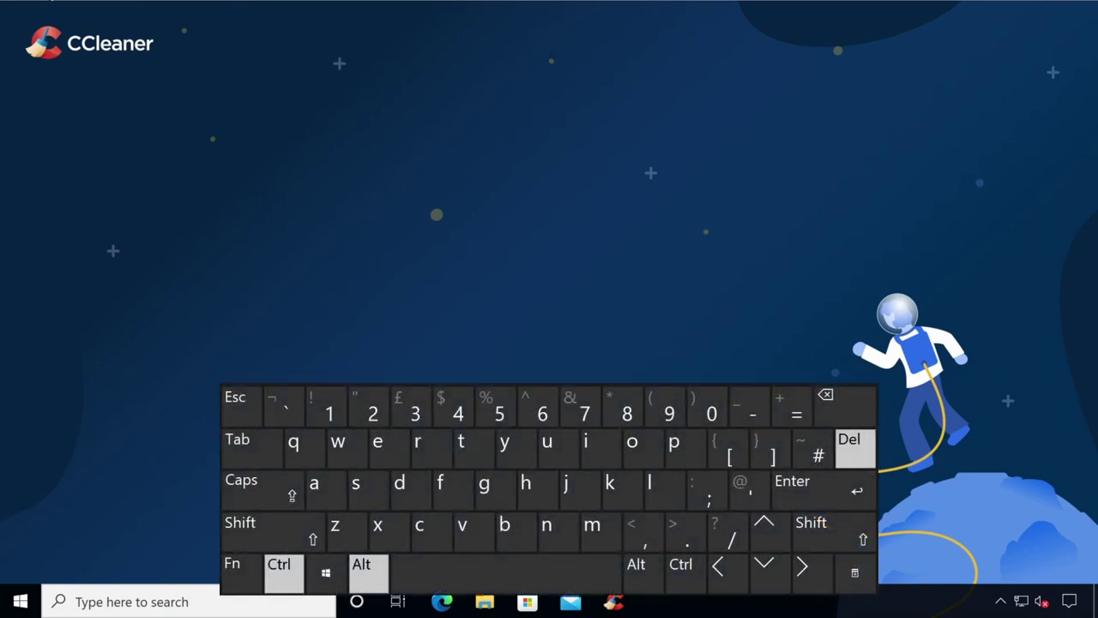
Step: Launch Task Manager from the security options screen and expand it to the detailed process list
key("ctrl+alt+Delete")
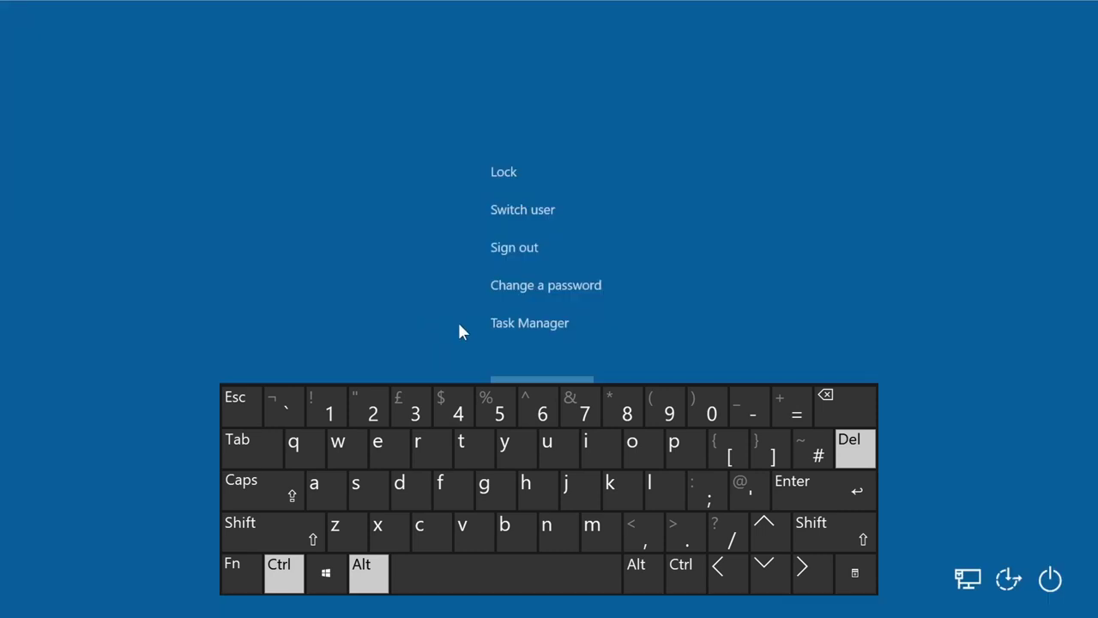
left_click(537, 334)
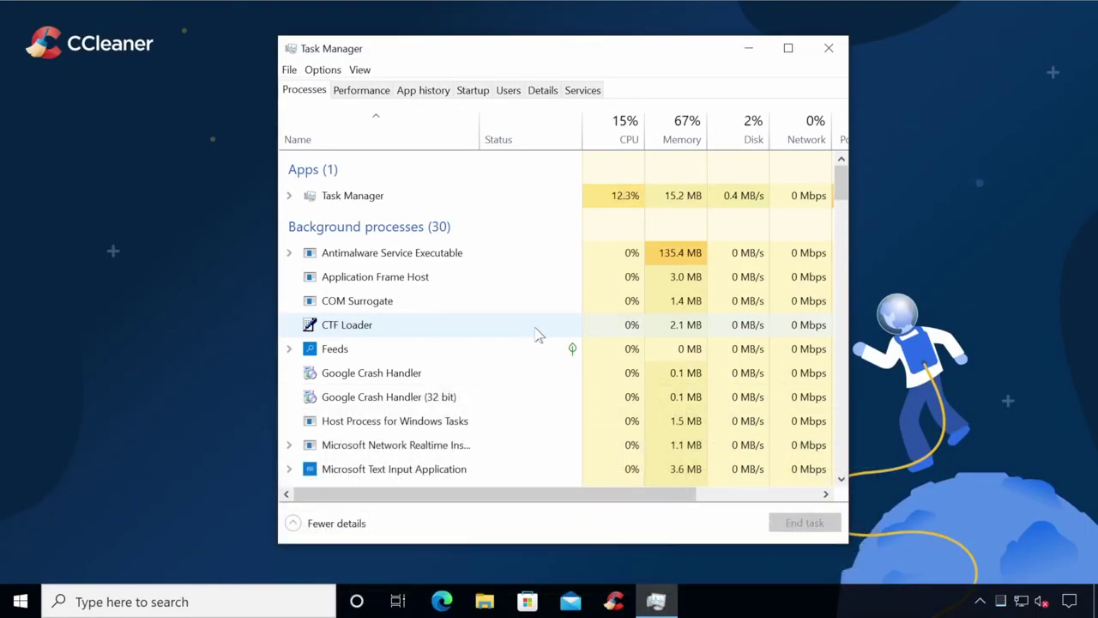
left_click(543, 90)
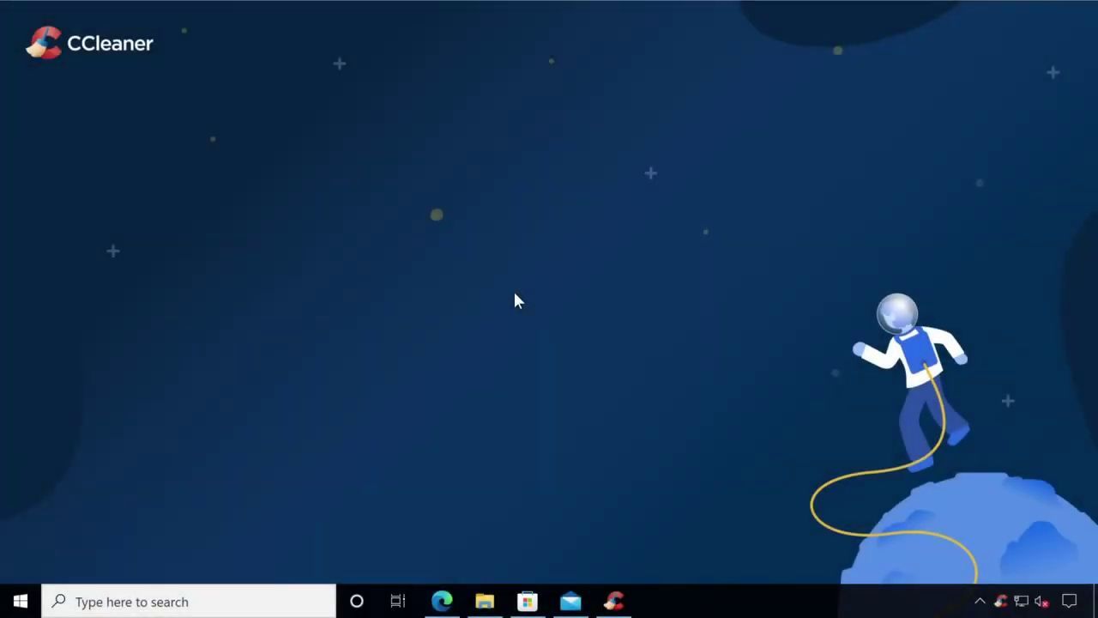
Step: Reopen Task Manager from the security screen and show Microsoft Edge's context menu with End task
key("ctrl+alt+Delete")
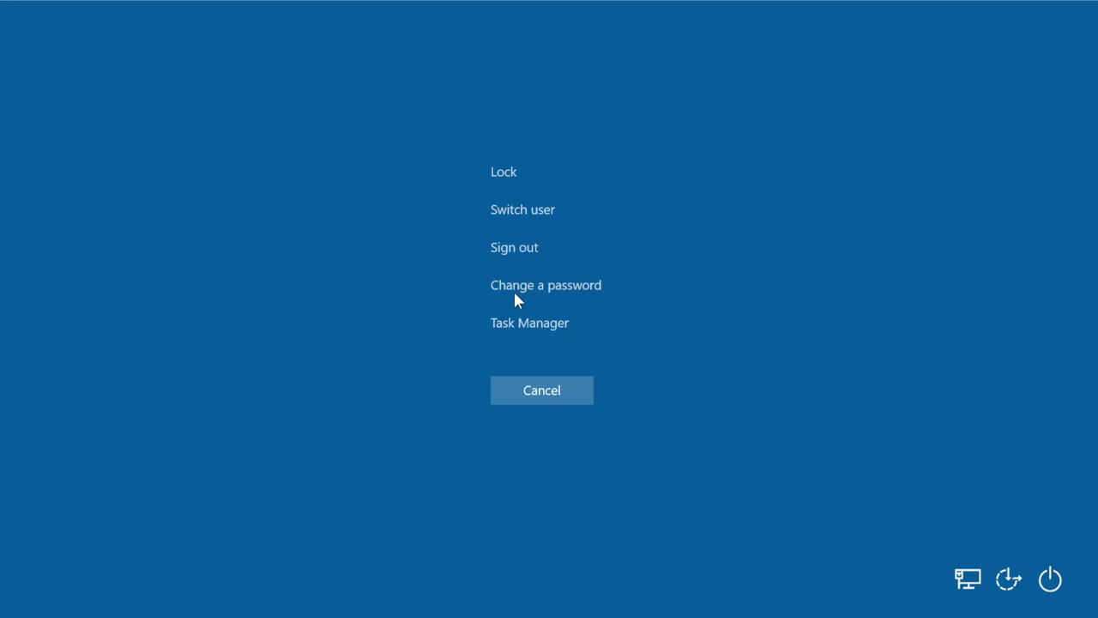
left_click(525, 325)
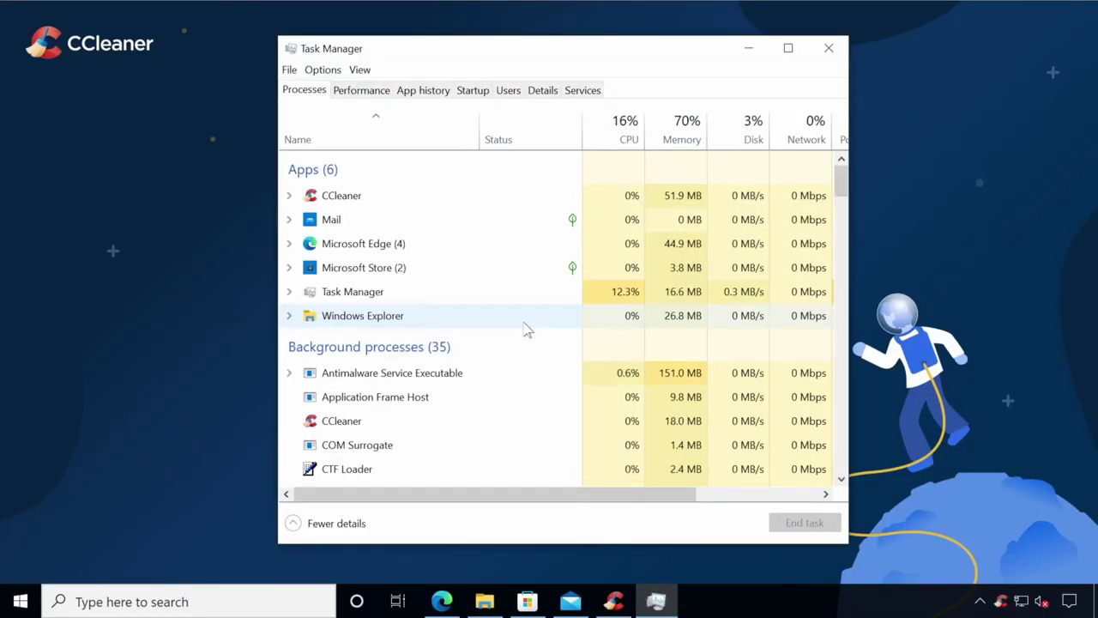
right_click(390, 249)
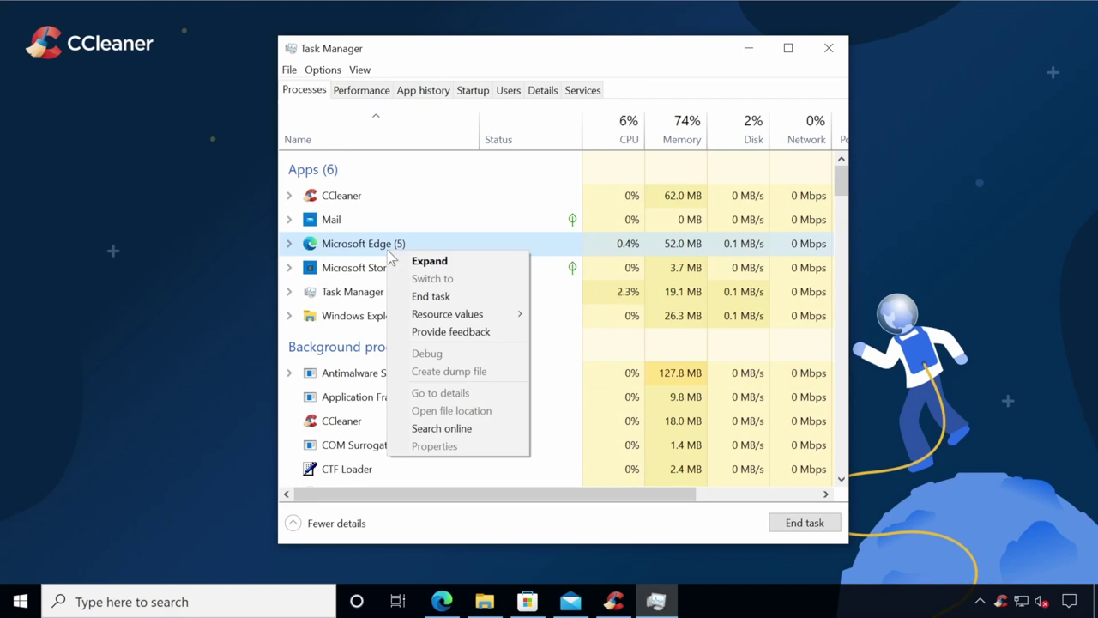